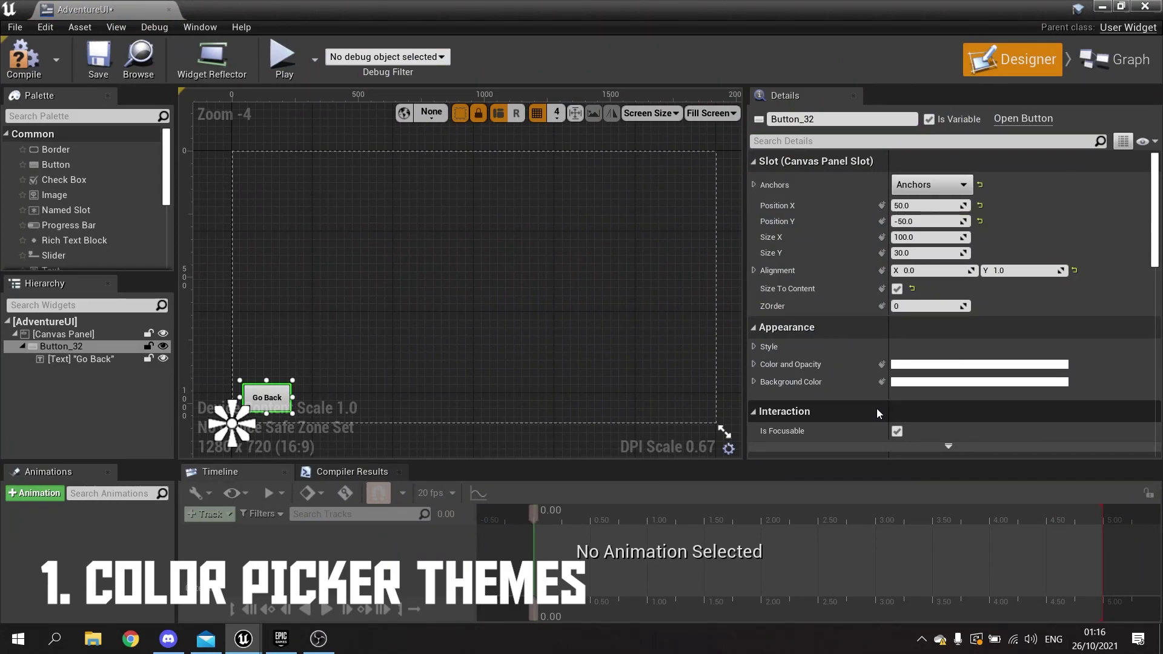
# Pick an orange background color for the Go Back button and save it as a swatch in the color theme.
pyautogui.click(975, 382)
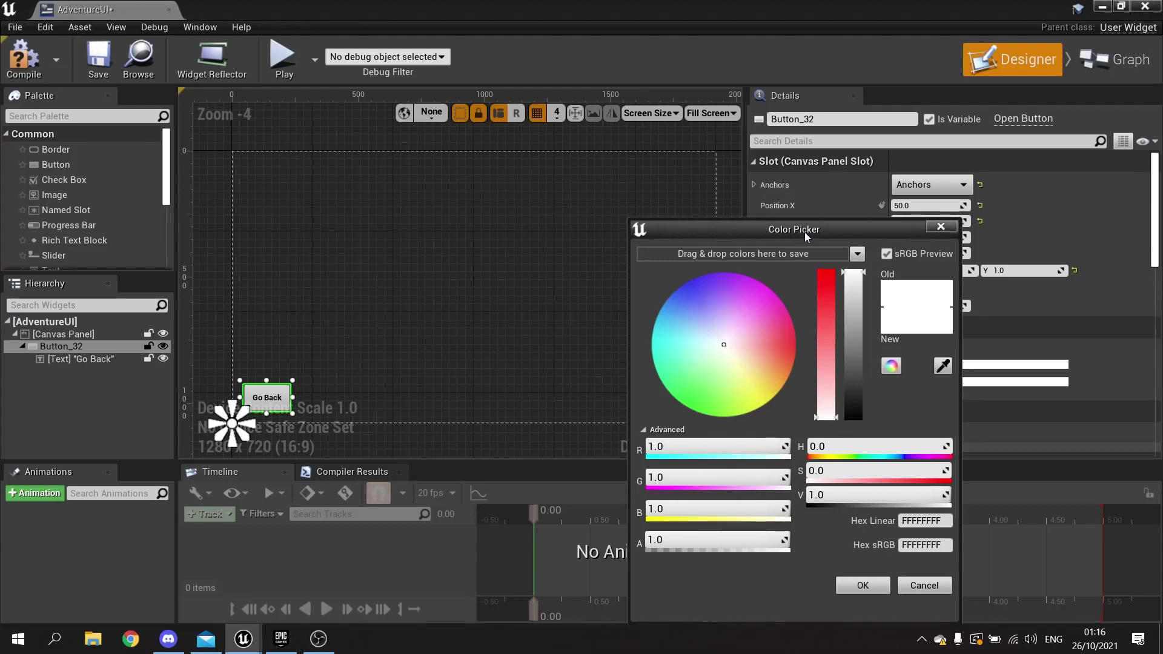
pyautogui.moveTo(791, 243); pyautogui.dragTo(763, 175)
pyautogui.moveTo(724, 279); pyautogui.dragTo(778, 298)
pyautogui.moveTo(889, 251); pyautogui.dragTo(717, 183)
# Set the Go Back button's background color to lime green, hex sRGB BAFF00FF, save it to the color theme and accept it.
pyautogui.moveTo(744, 293); pyautogui.dragTo(696, 349)
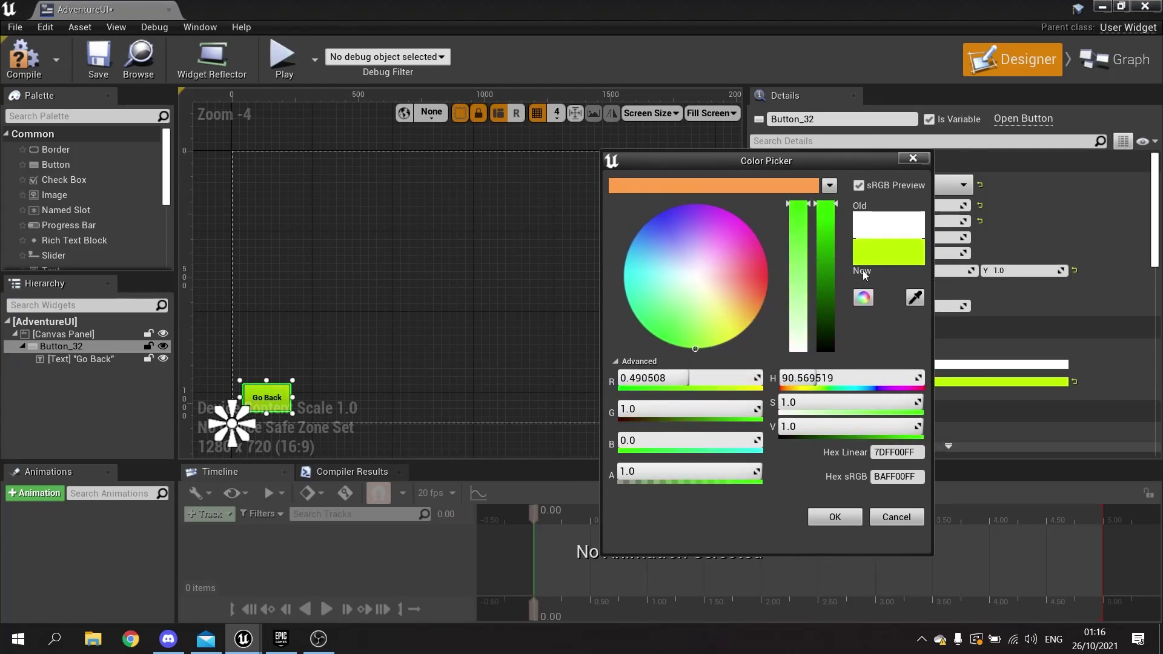
pyautogui.moveTo(883, 248); pyautogui.dragTo(786, 193)
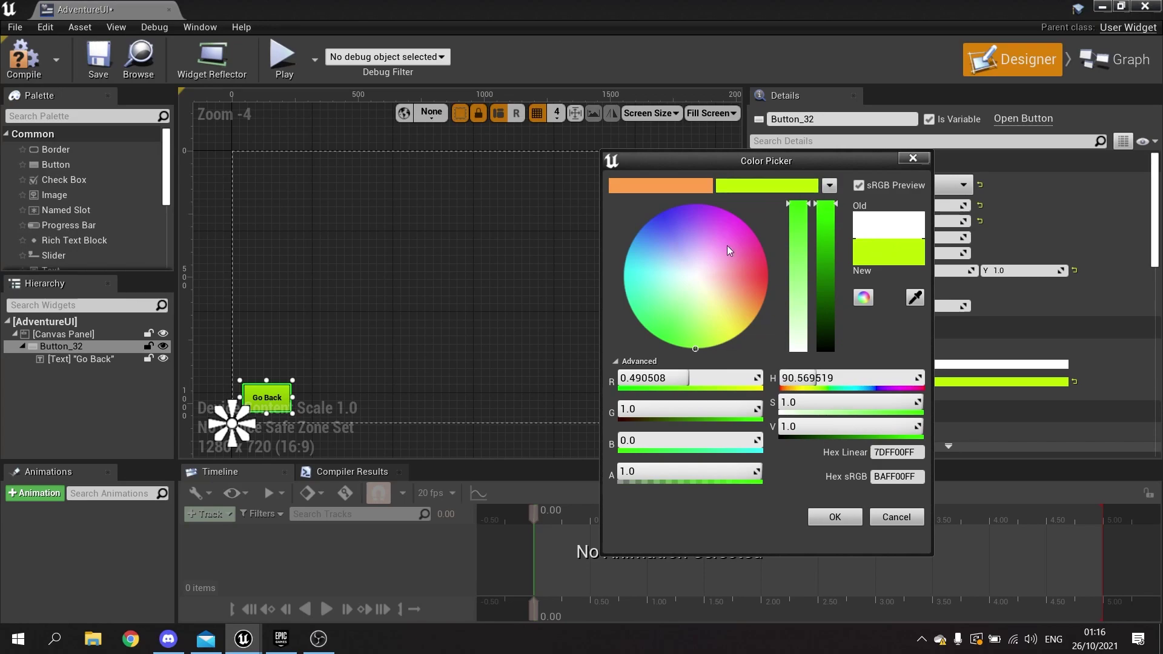
pyautogui.click(834, 517)
# Open the color picker for the button's Color and Opacity and create a new empty color theme.
pyautogui.click(926, 365)
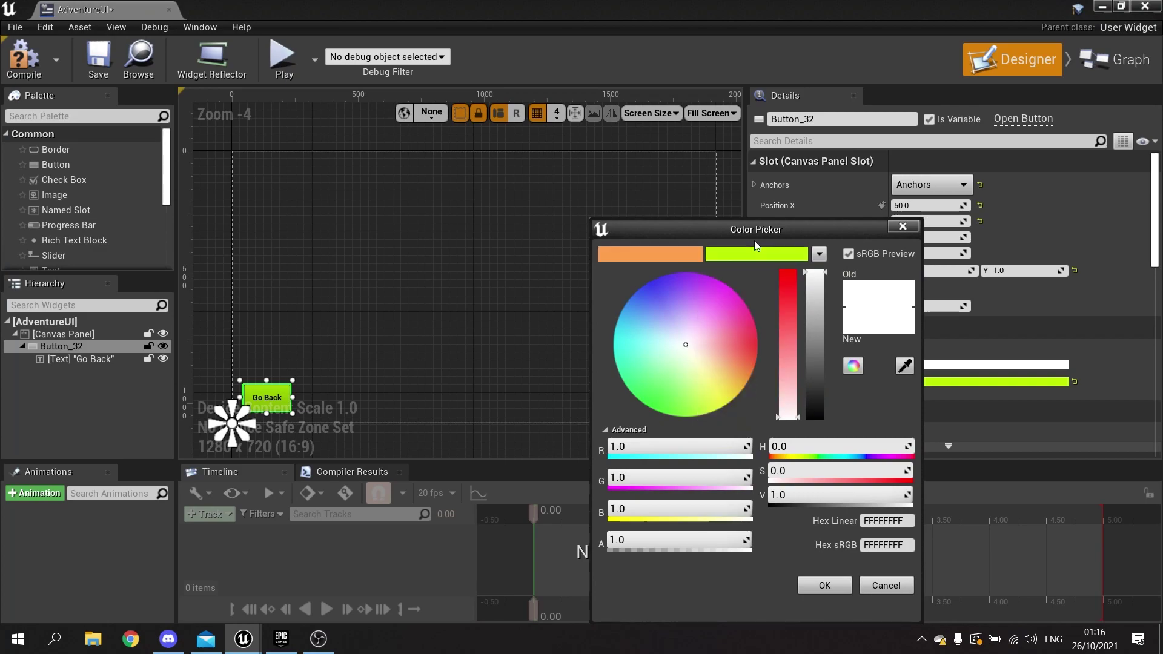
pyautogui.moveTo(774, 229); pyautogui.dragTo(725, 143)
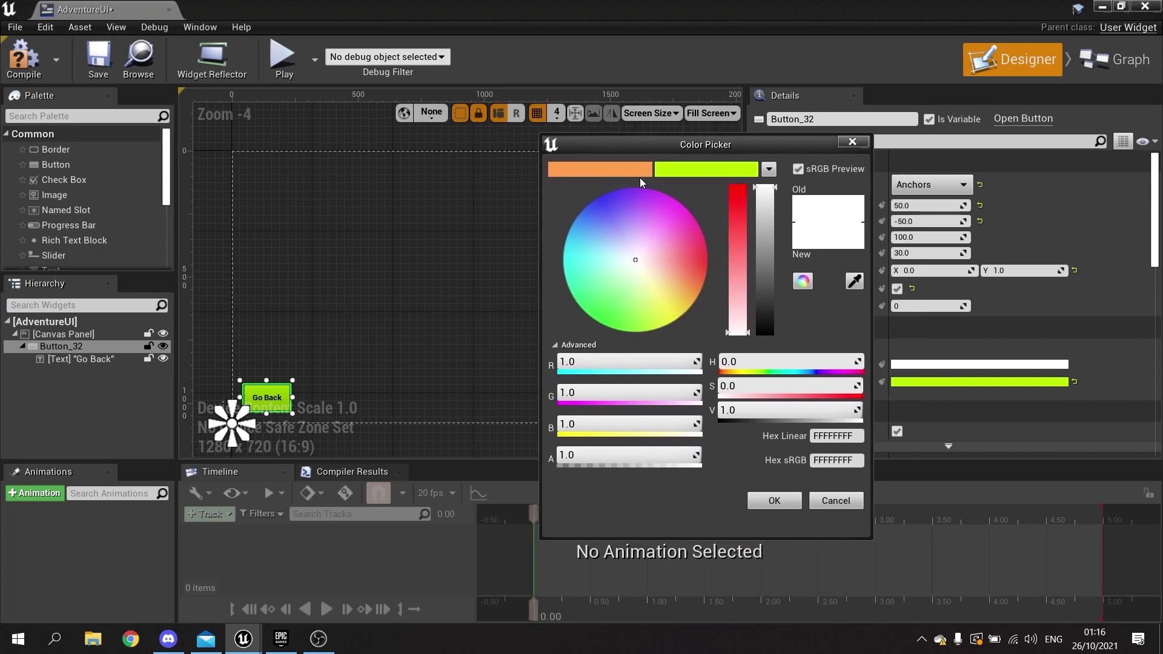
pyautogui.click(769, 171)
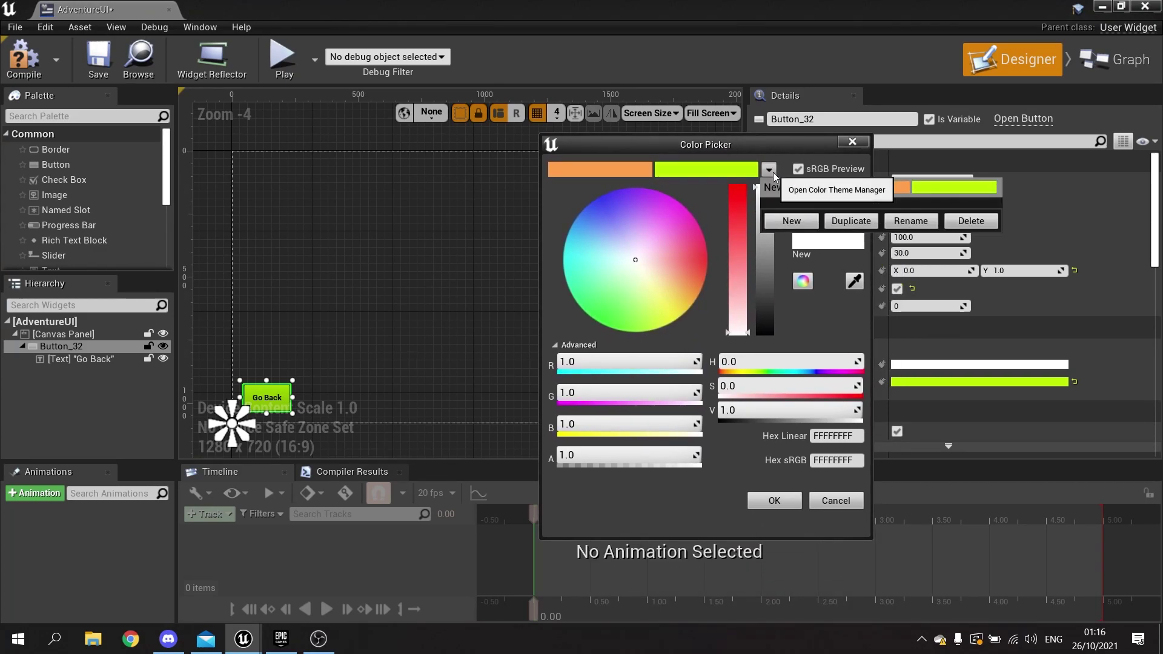
pyautogui.click(791, 222)
pyautogui.click(814, 209)
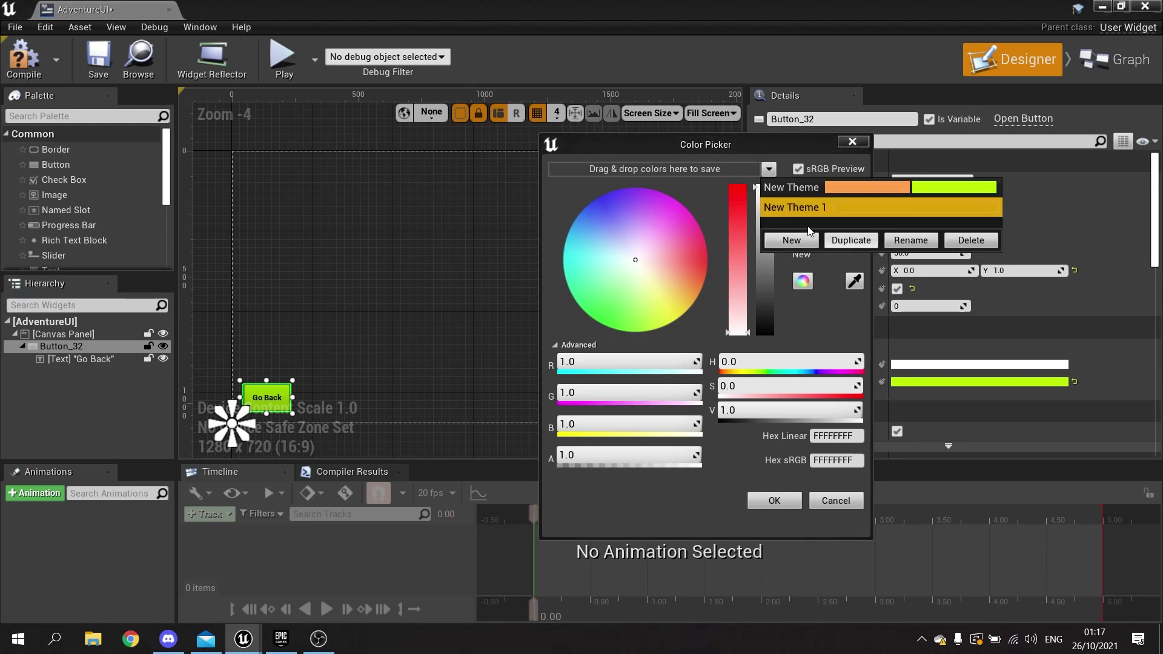
# Switch between the saved color theme New Theme and the empty New Theme 1 to compare their swatches.
pyautogui.click(798, 187)
pyautogui.click(805, 201)
pyautogui.click(801, 189)
pyautogui.click(824, 209)
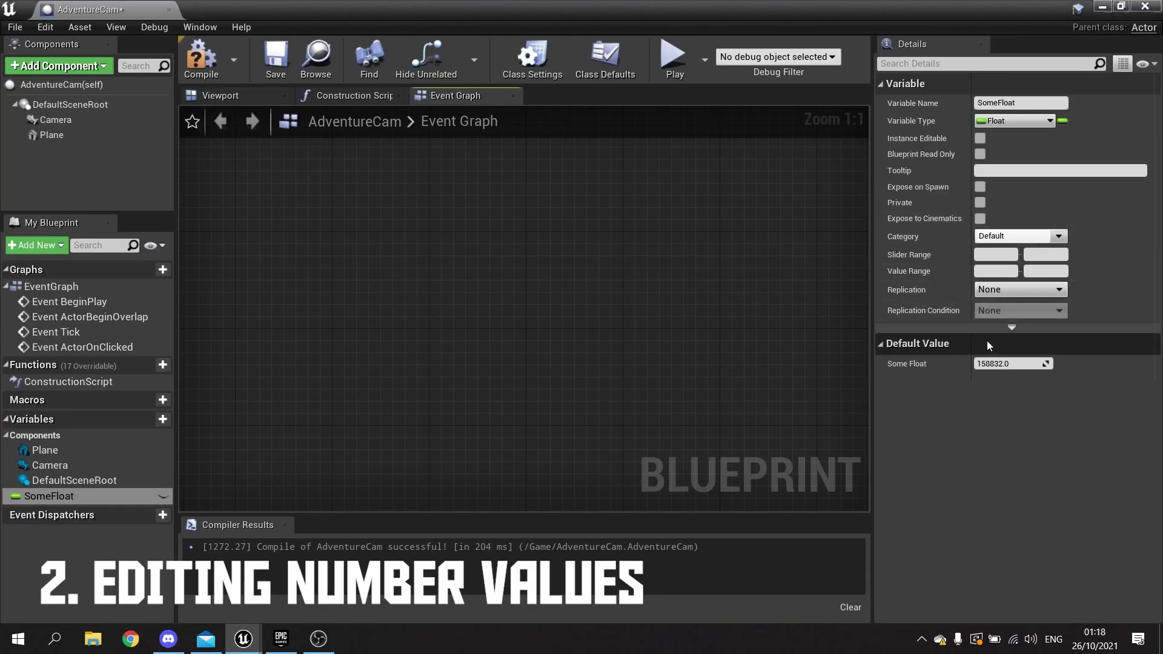
# Divide the default value of the SomeFloat variable by 2 using the inline expression 158832.0/2.
pyautogui.click(1003, 363)
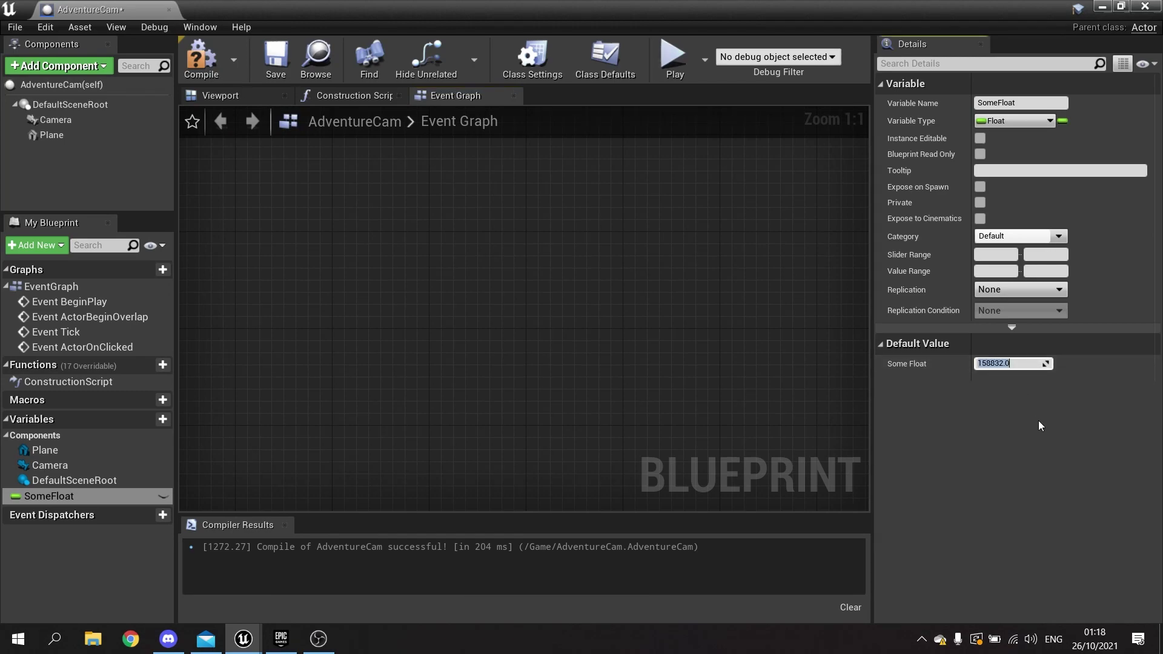
pyautogui.click(1019, 365)
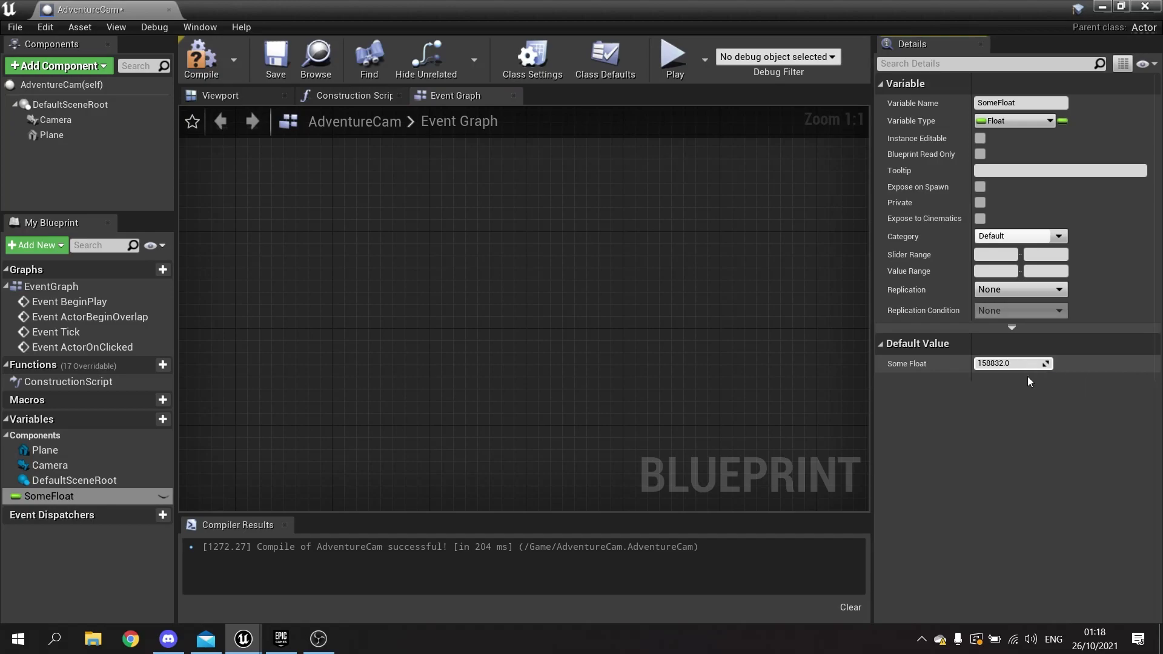
pyautogui.press('Return')
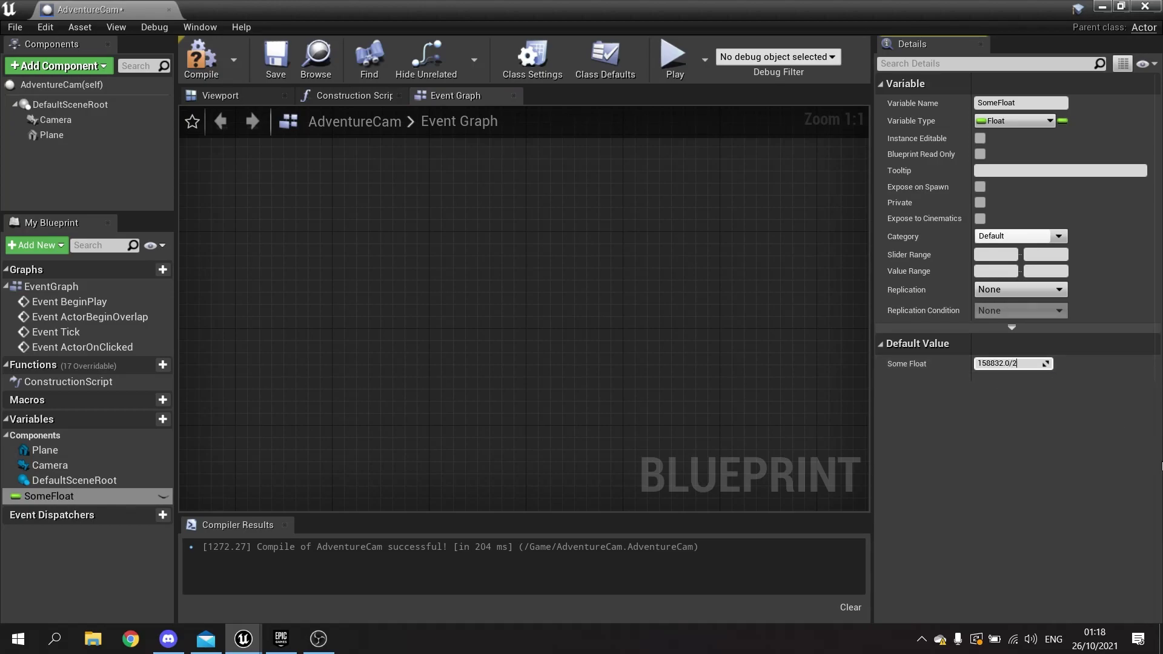
pyautogui.press('Return')
# Add 500 to SomeFloat's default value with an inline expression.
pyautogui.press('Right')
pyautogui.write('+50')
pyautogui.press('Return')
# Multiply SomeFloat's default value by 1.2 with an inline expression.
pyautogui.write('*')
pyautogui.press('Return')
pyautogui.click(1019, 365)
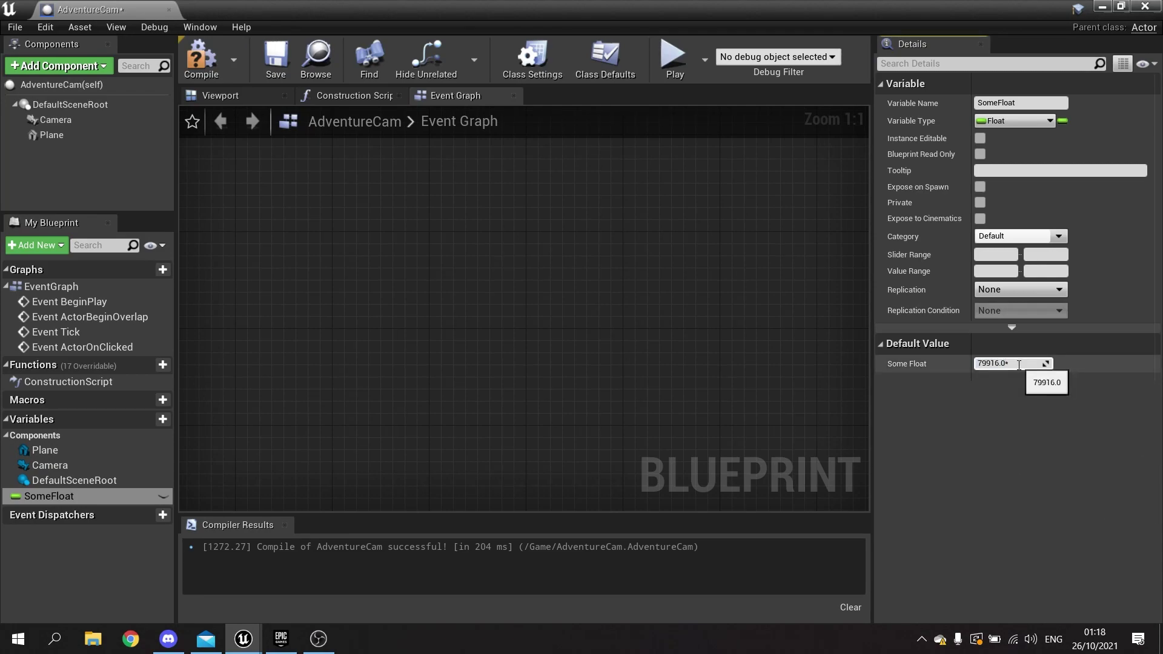
pyautogui.write('*1.2')
pyautogui.press('Return')
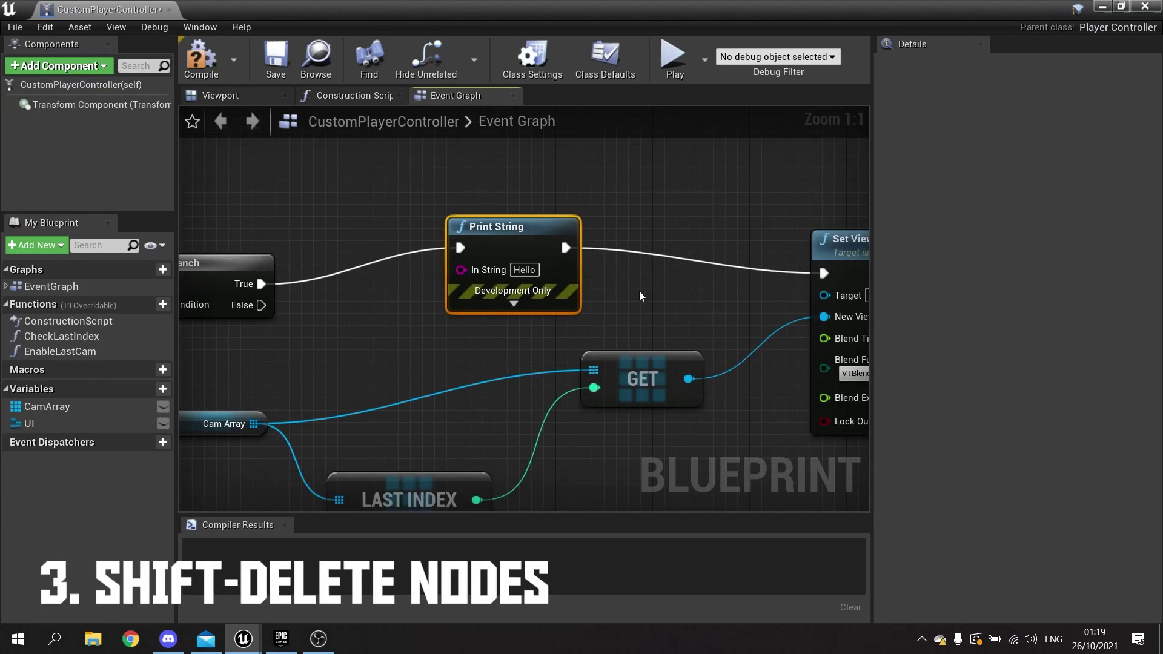
# Delete the Print String node wired to the Branch node's True output in the CustomPlayerController event graph.
pyautogui.moveTo(522, 252); pyautogui.dragTo(570, 228)
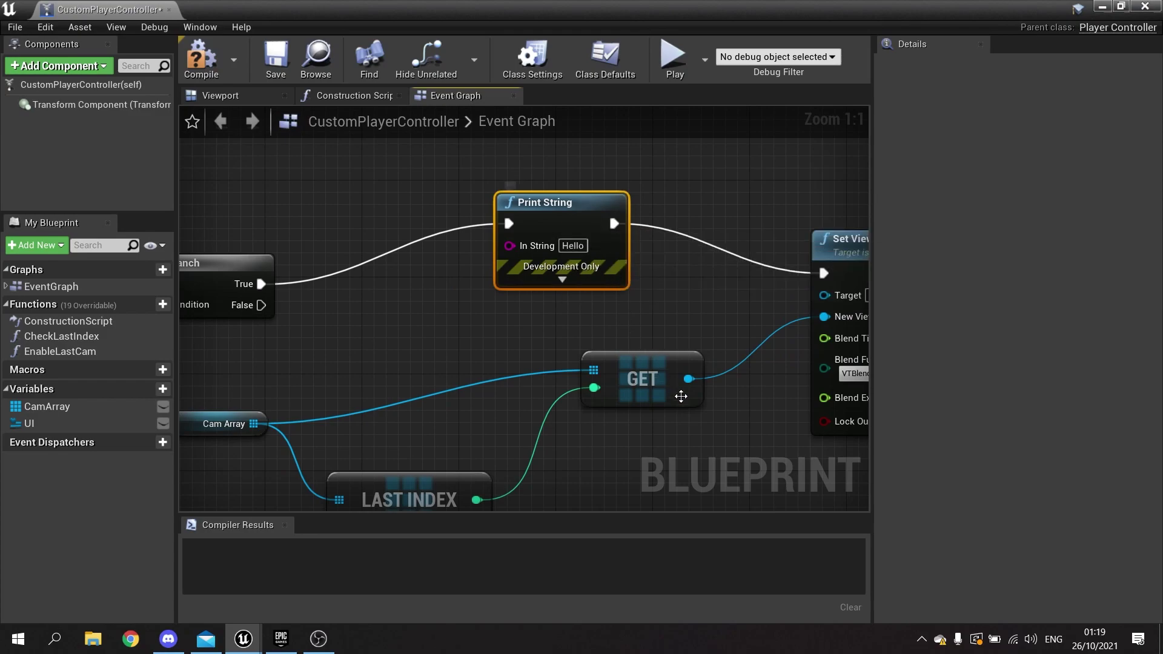
pyautogui.press('Delete')
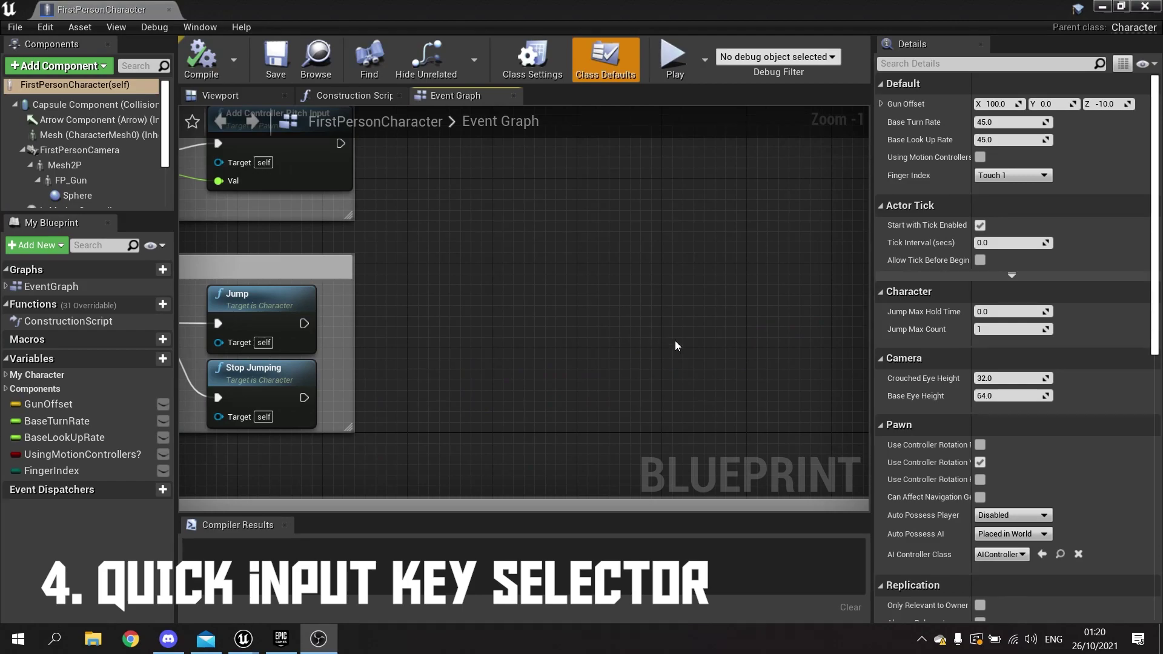
# Add a keyboard event node for the 1 key in an empty area of the FirstPersonCharacter event graph.
pyautogui.moveTo(675, 340); pyautogui.dragTo(427, 257, button='right')
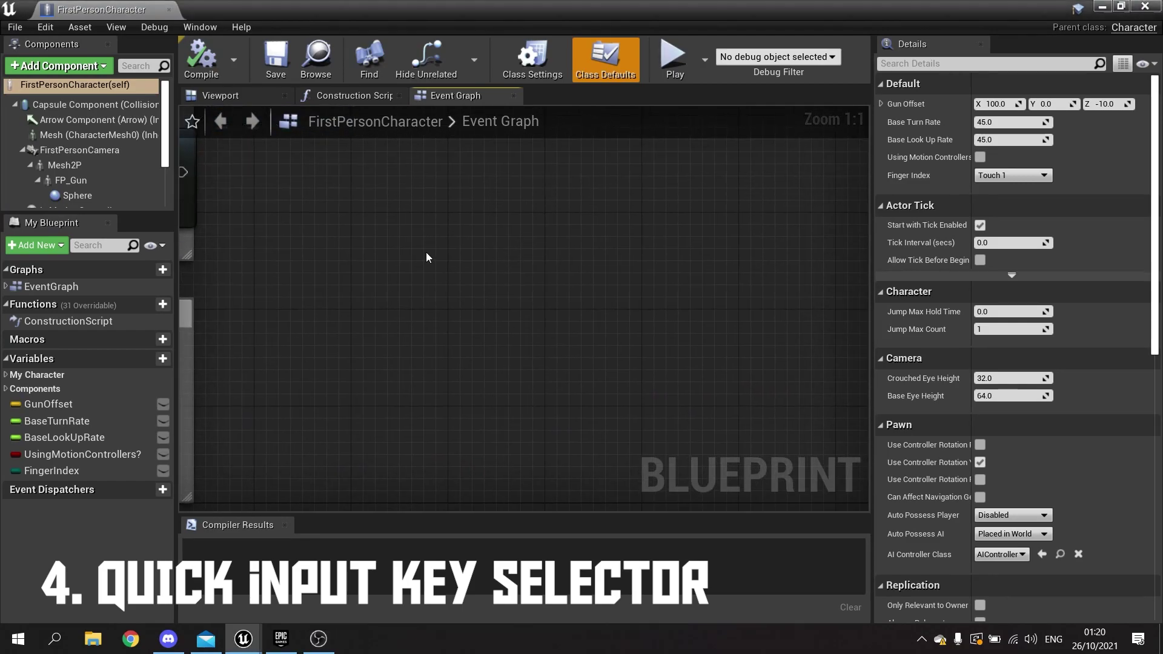
pyautogui.rightClick(427, 254)
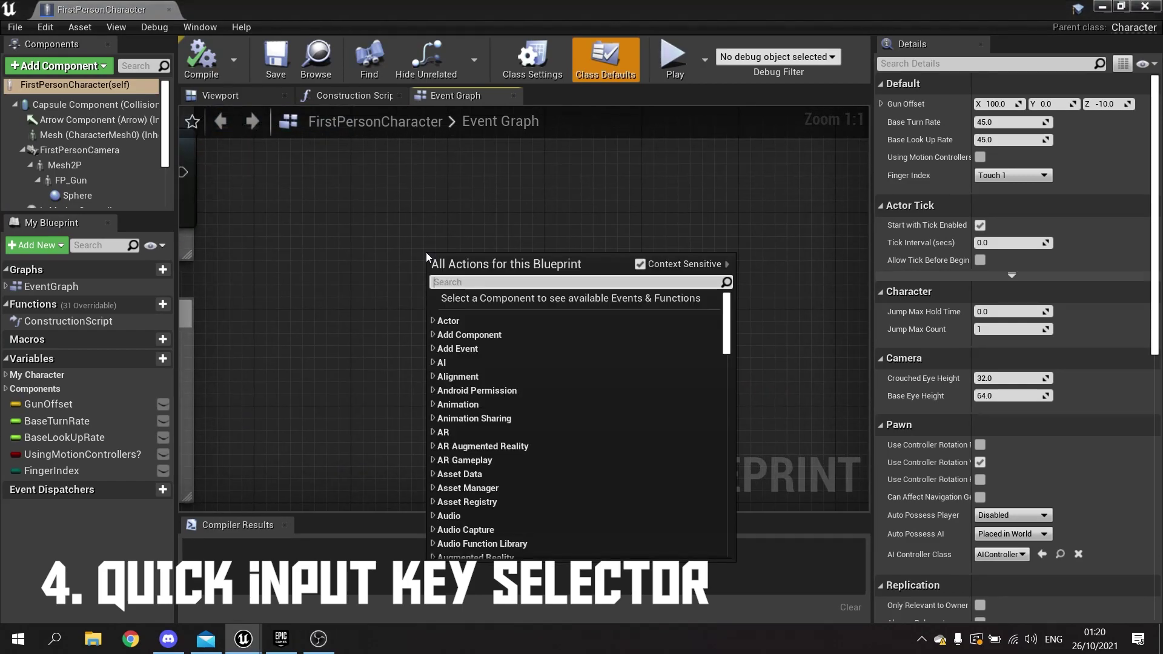
pyautogui.write('1')
pyautogui.click(476, 325)
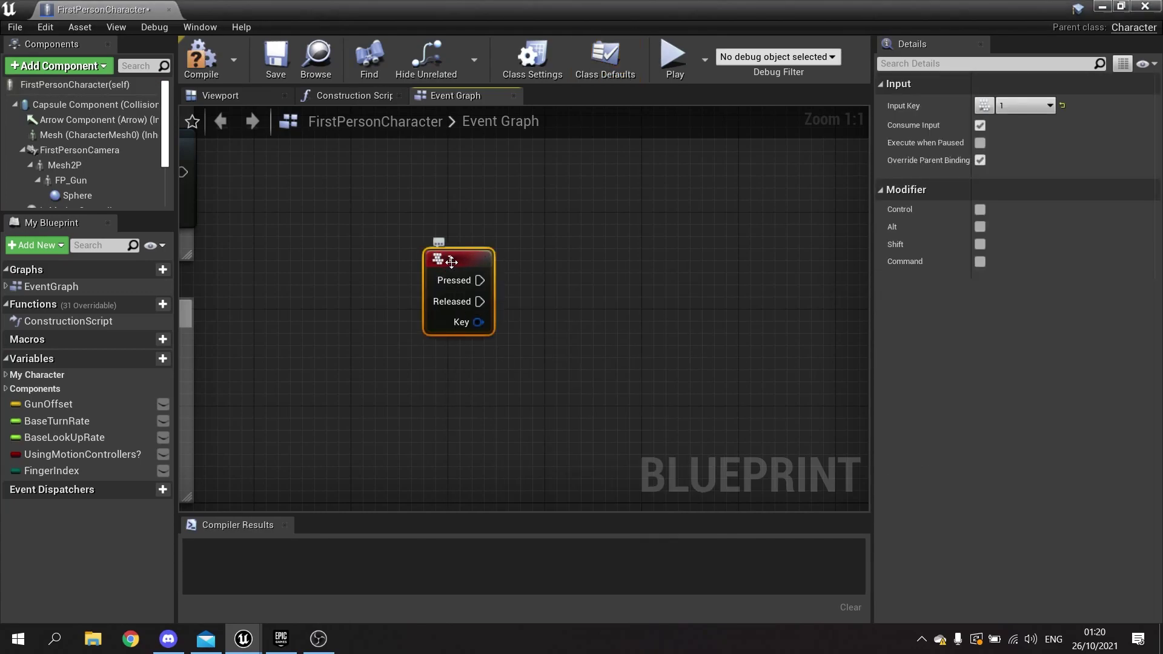
# Use the key selector to rebind the key event node to F, followed by T.
pyautogui.click(985, 107)
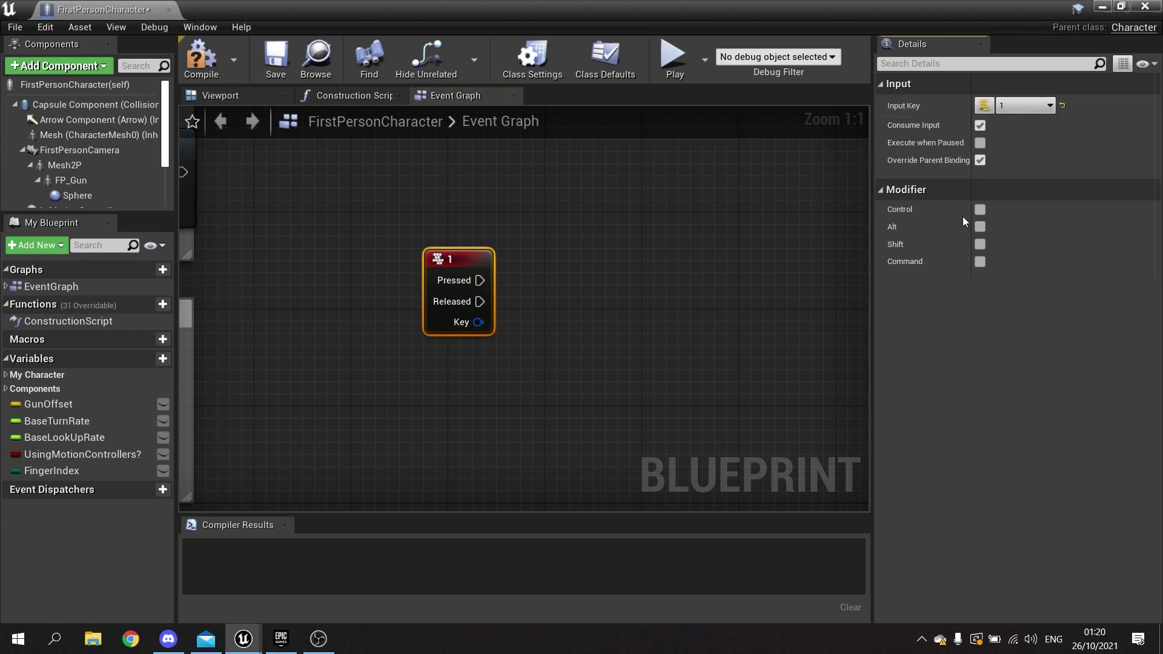
pyautogui.press('f')
pyautogui.click(985, 106)
pyautogui.press('t')
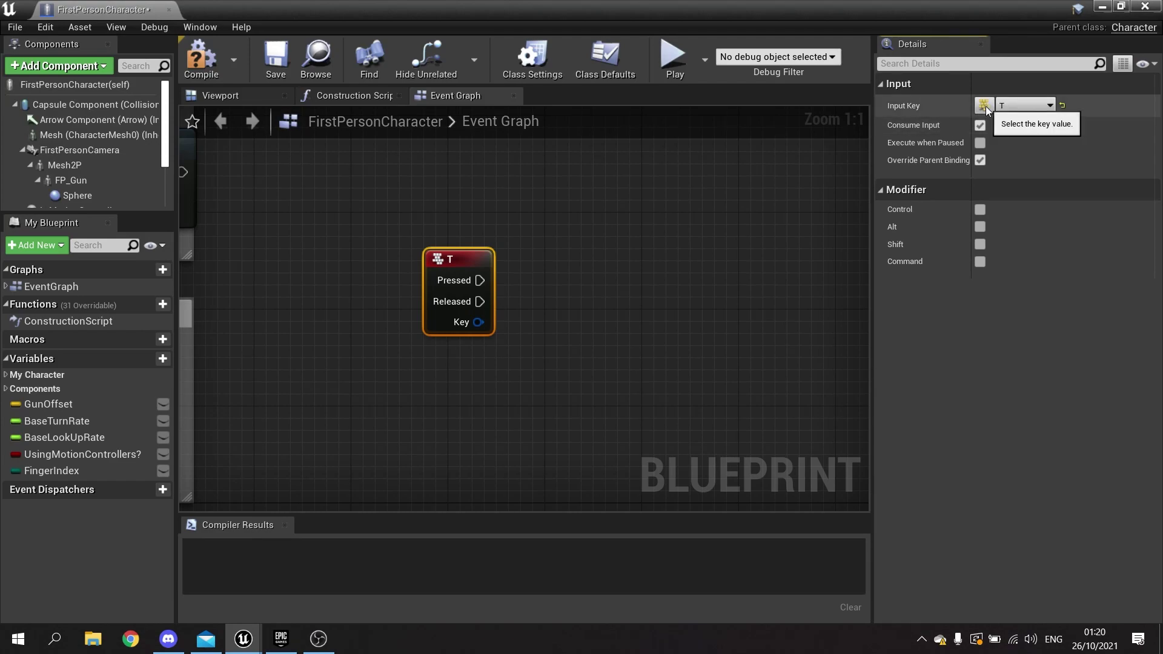
# Rebind the key event node to Gamepad Face Button Right, followed by Gamepad Left Thumbstick X-Axis.
pyautogui.press('Gamepad_FaceButton_Right')
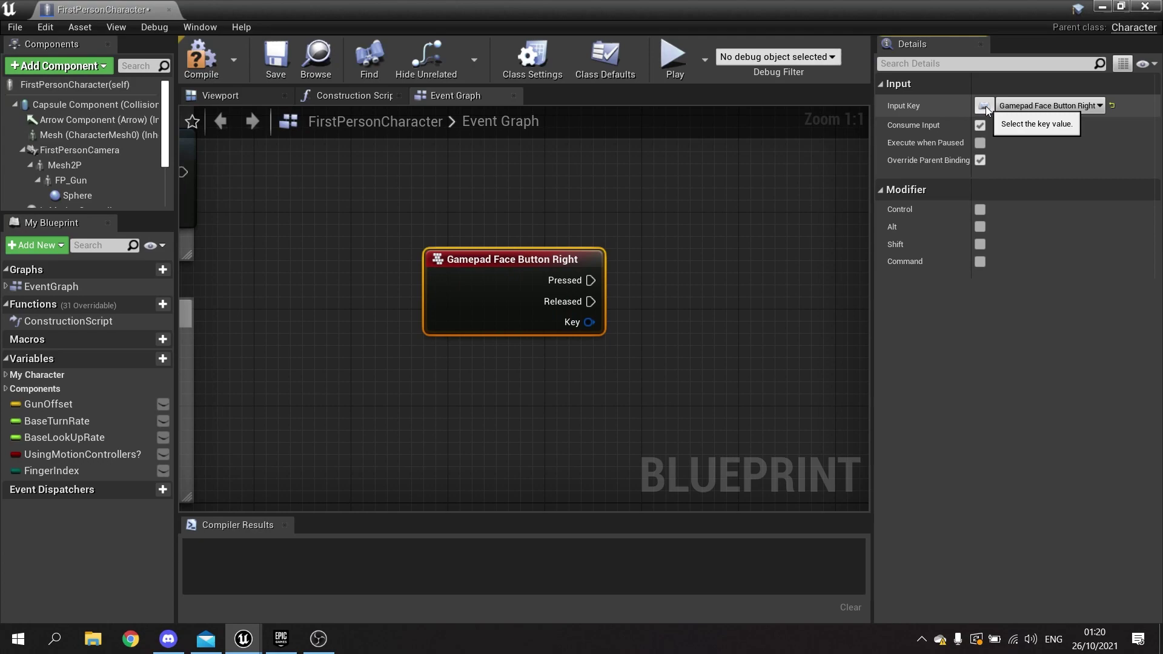
pyautogui.click(984, 107)
pyautogui.press('Gamepad_LeftX')
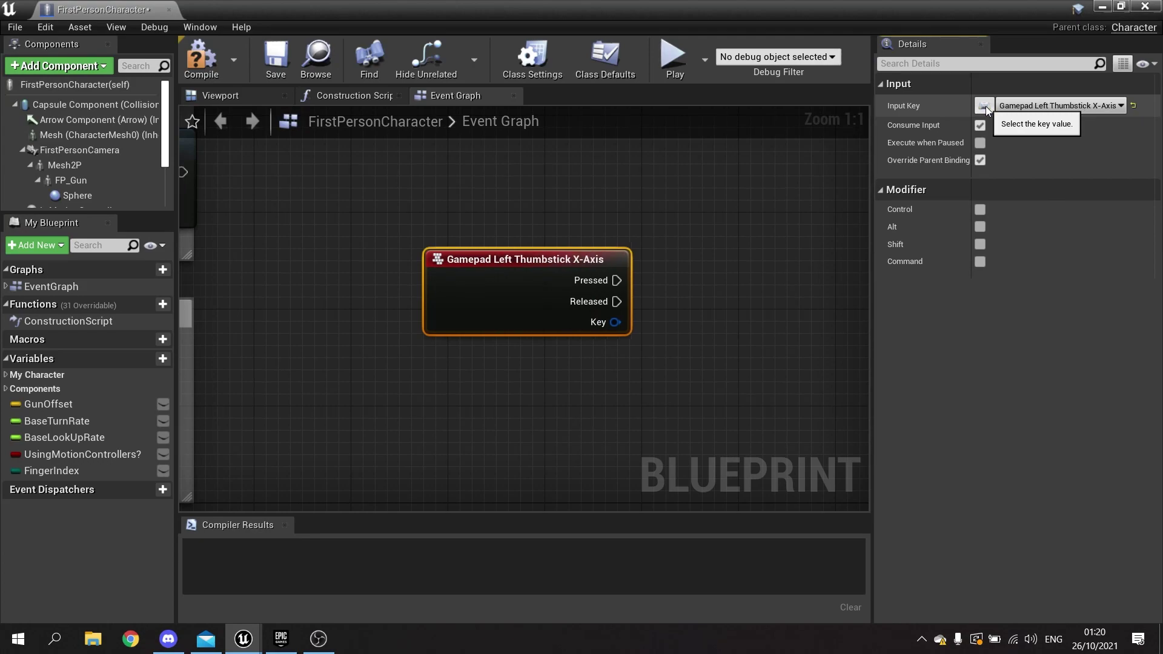
# Set the event node's input key to Right Mouse Button with the key selector.
pyautogui.click(1024, 107)
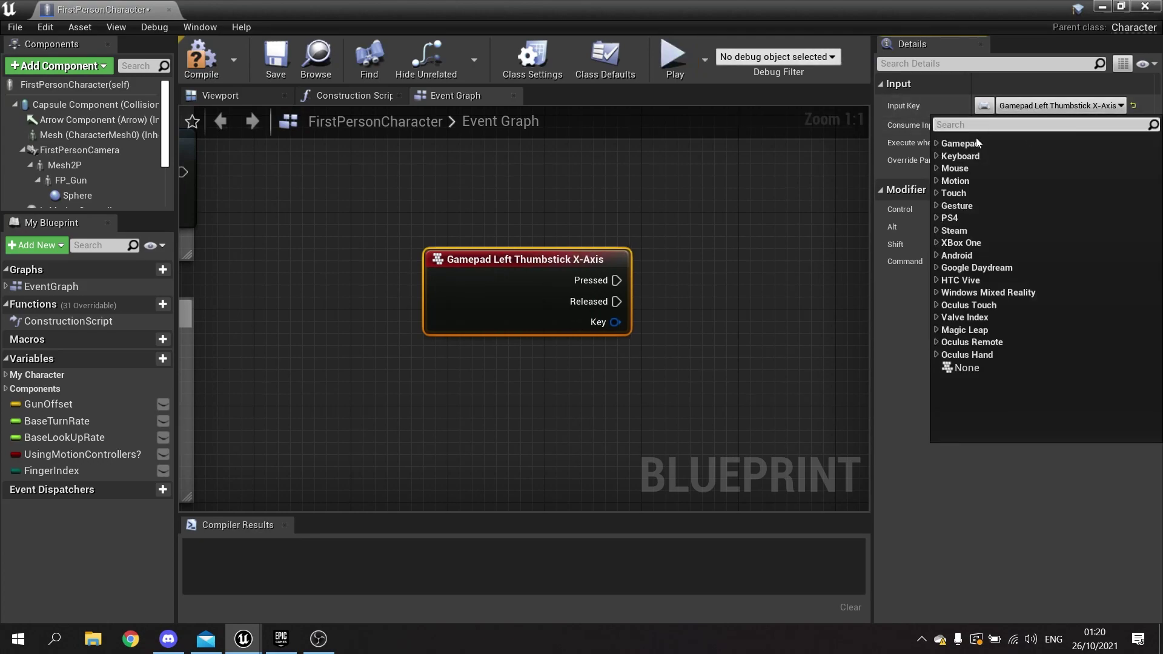
pyautogui.click(986, 106)
pyautogui.rightClick(706, 194)
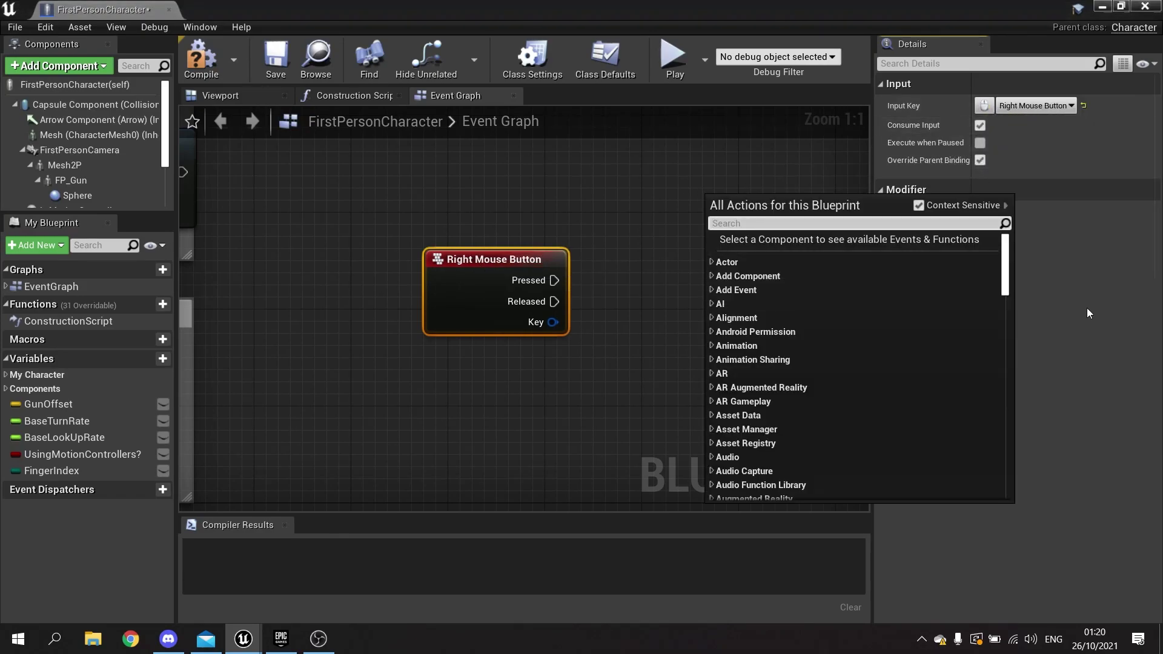
pyautogui.click(1087, 309)
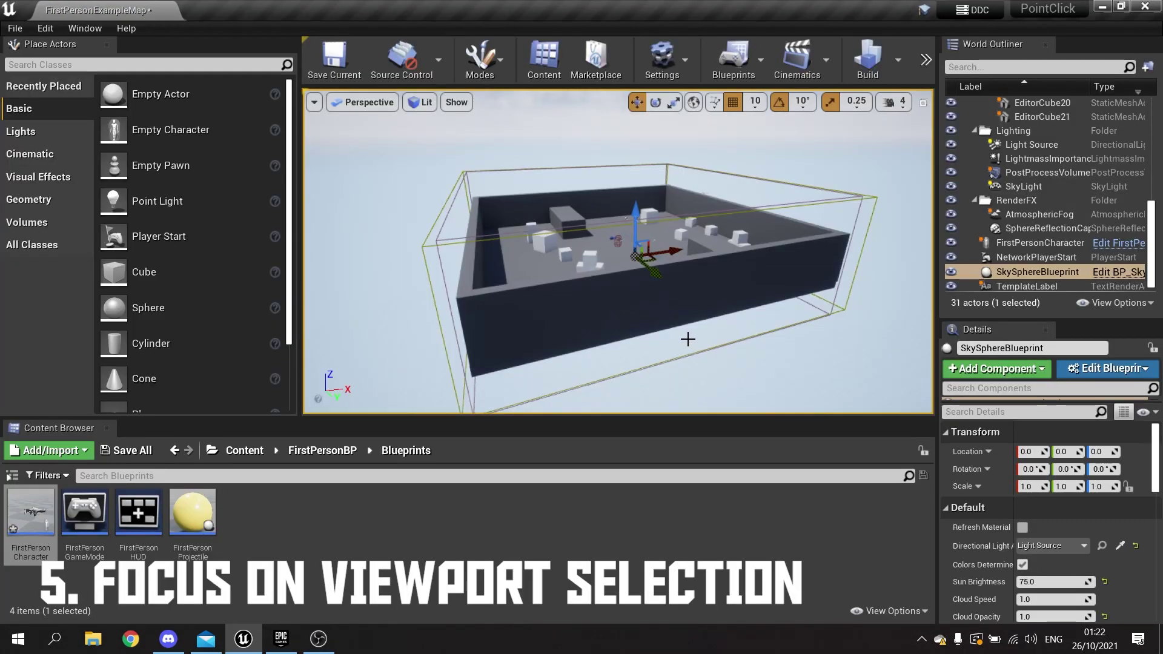
# Select the cube EditorCube11 in the level viewport and focus the view on it.
pyautogui.press('f')
pyautogui.press('a')
pyautogui.moveTo(665, 304); pyautogui.dragTo(757, 304, button='right')
pyautogui.click(655, 236)
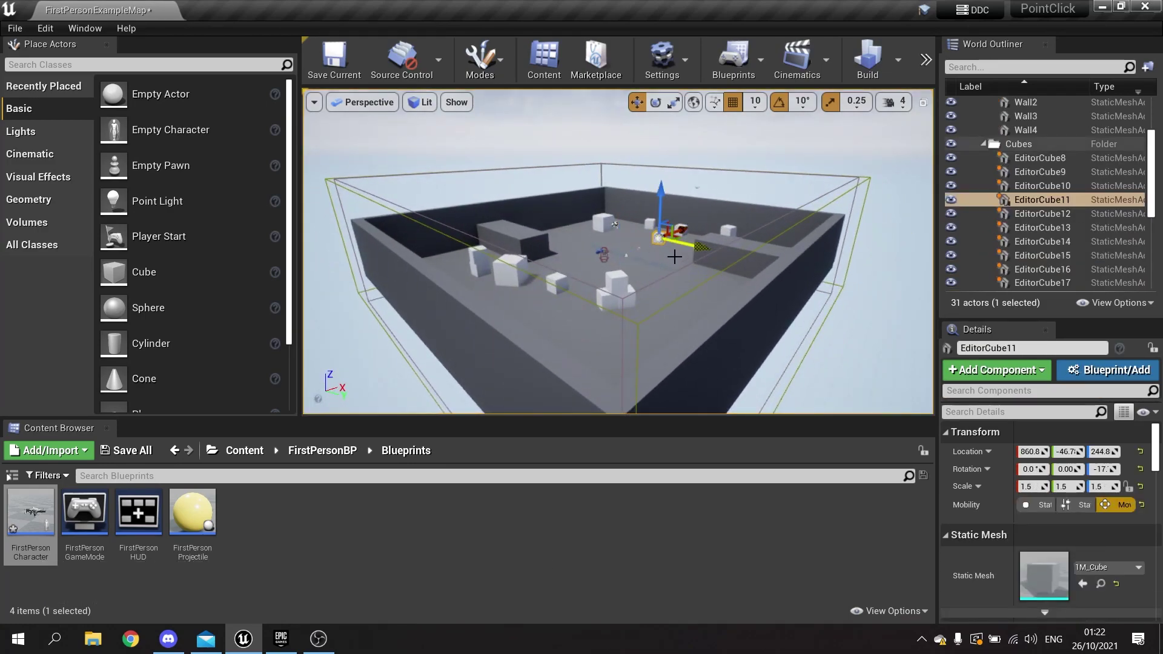
pyautogui.press('f')
pyautogui.scroll(8, 655, 318)
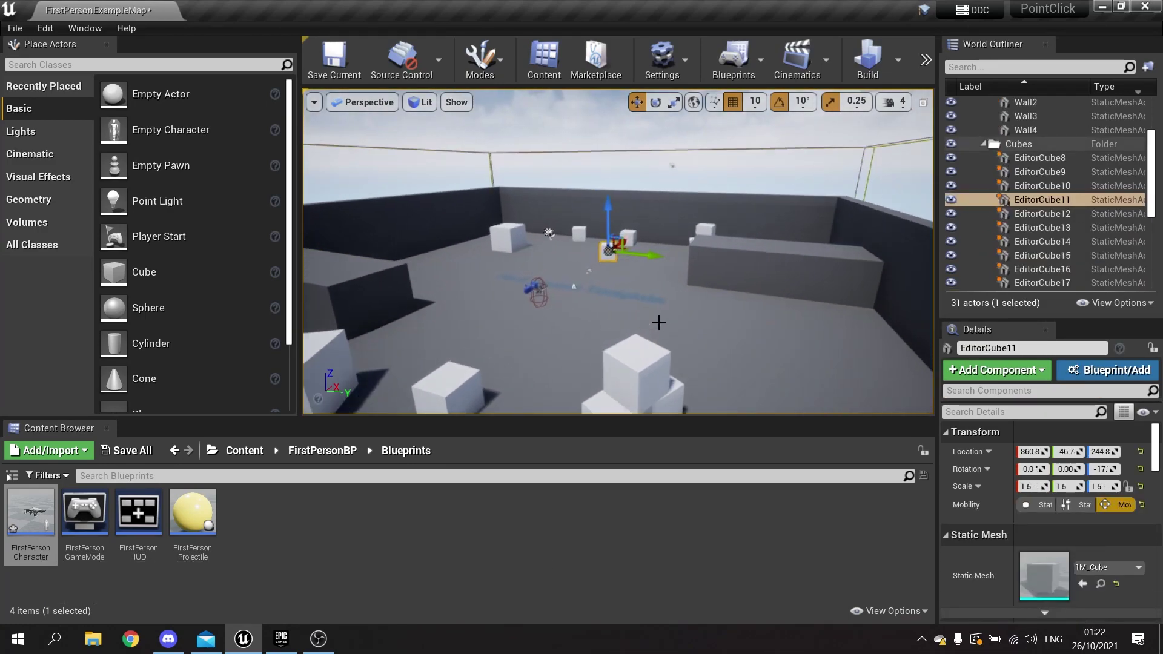
# Pull the view away from EditorCube11, refocus on it and examine it from nearer and farther distances.
pyautogui.scroll(-3, 655, 319)
pyautogui.moveTo(654, 318); pyautogui.dragTo(654, 291)
pyautogui.moveTo(654, 291); pyautogui.dragTo(648, 342, button='right')
pyautogui.press('f')
pyautogui.scroll(3, 648, 341)
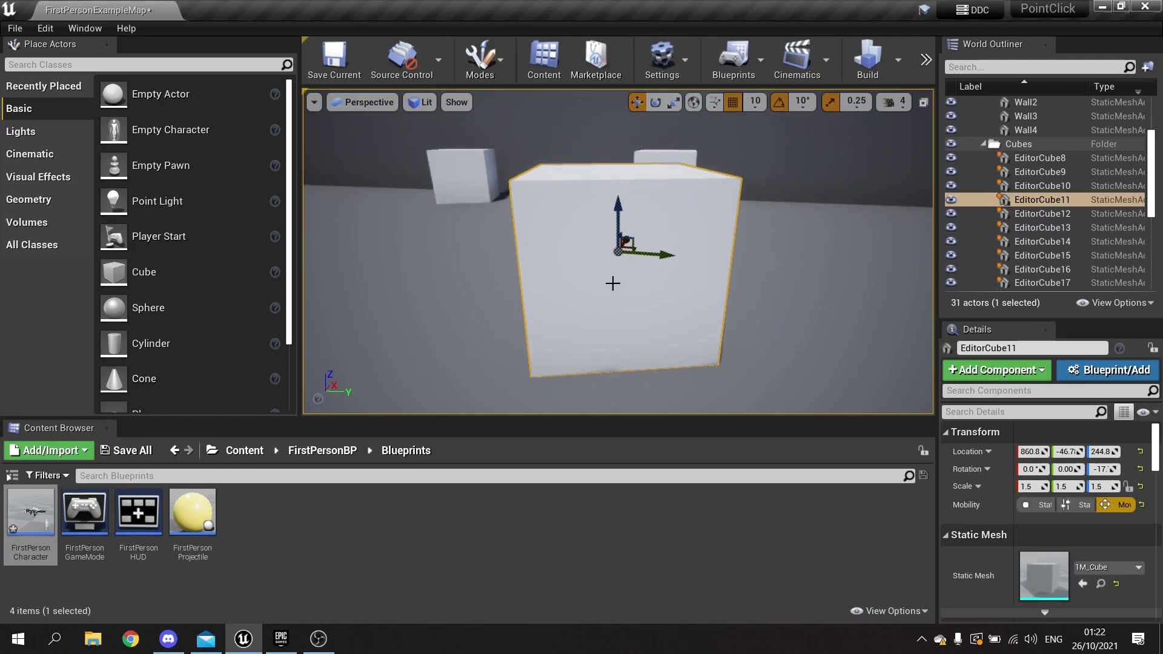
pyautogui.scroll(-7, 595, 306)
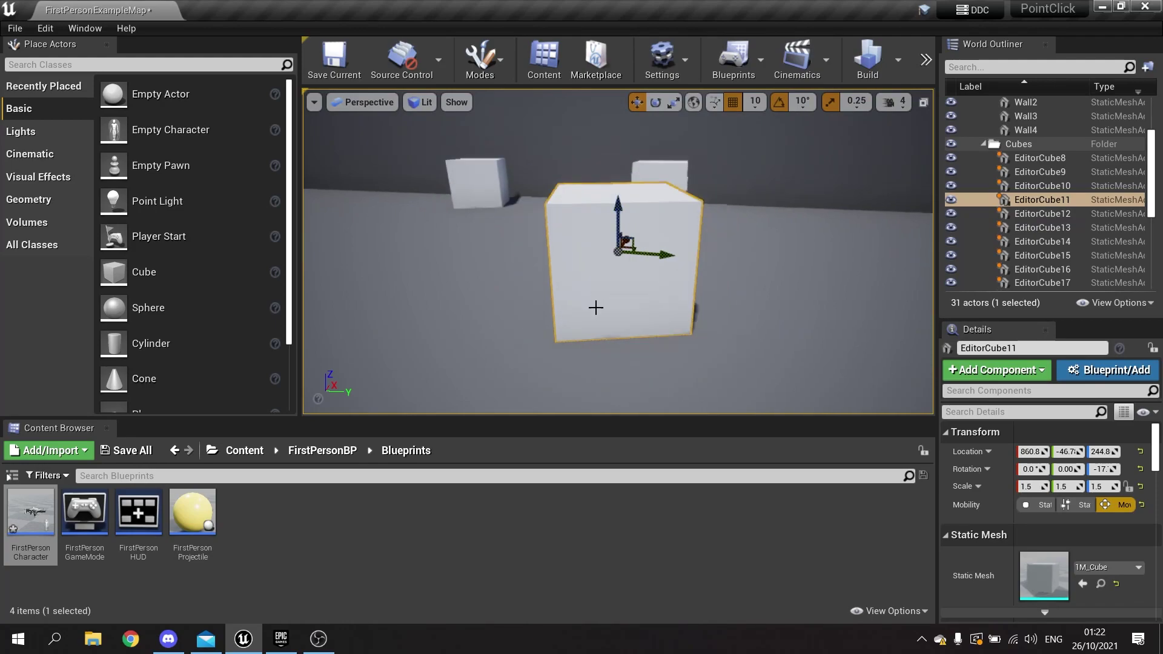
pyautogui.scroll(5, 595, 307)
pyautogui.scroll(-2, 596, 307)
pyautogui.scroll(-4, 595, 308)
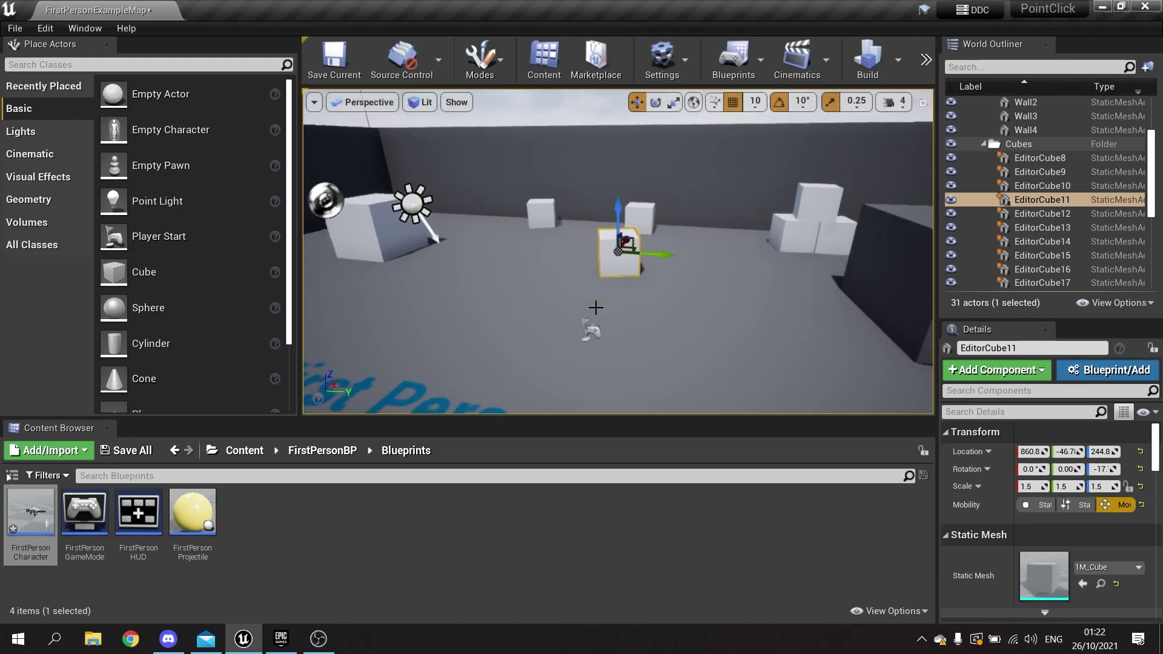
pyautogui.scroll(4, 595, 308)
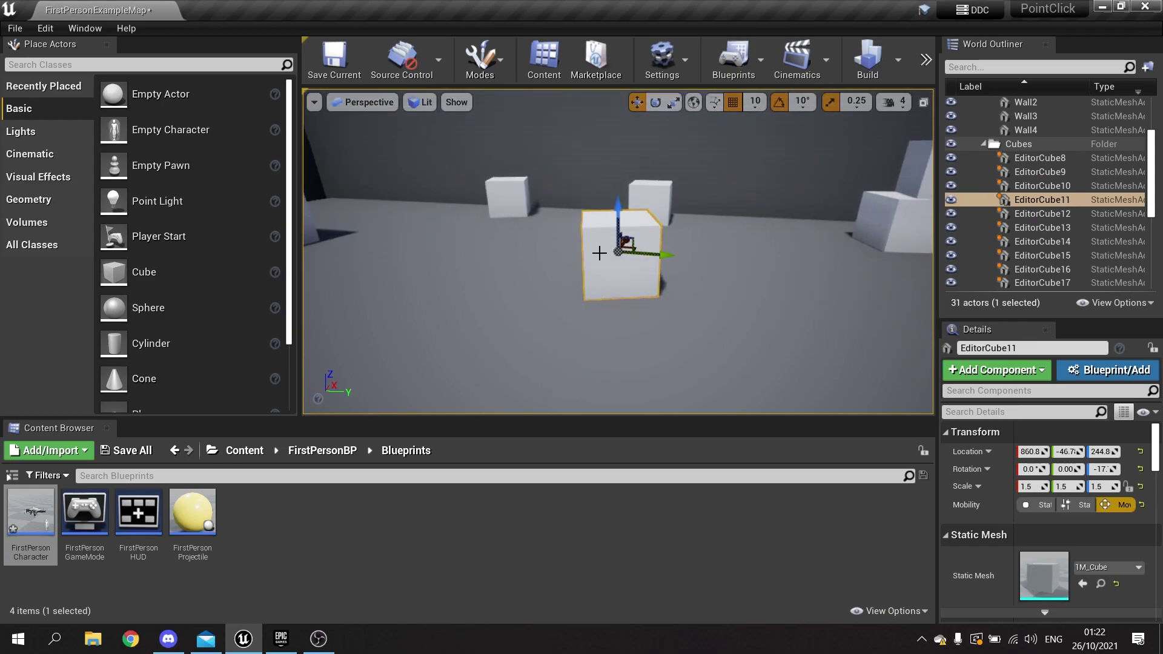
# Select the cube EditorCube8 in the level, focus the view on it and look around it.
pyautogui.keyDown('alt'); pyautogui.moveTo(541, 281); pyautogui.dragTo(479, 274); pyautogui.keyUp('alt')
pyautogui.keyDown('alt'); pyautogui.moveTo(794, 224); pyautogui.dragTo(670, 247); pyautogui.keyUp('alt')
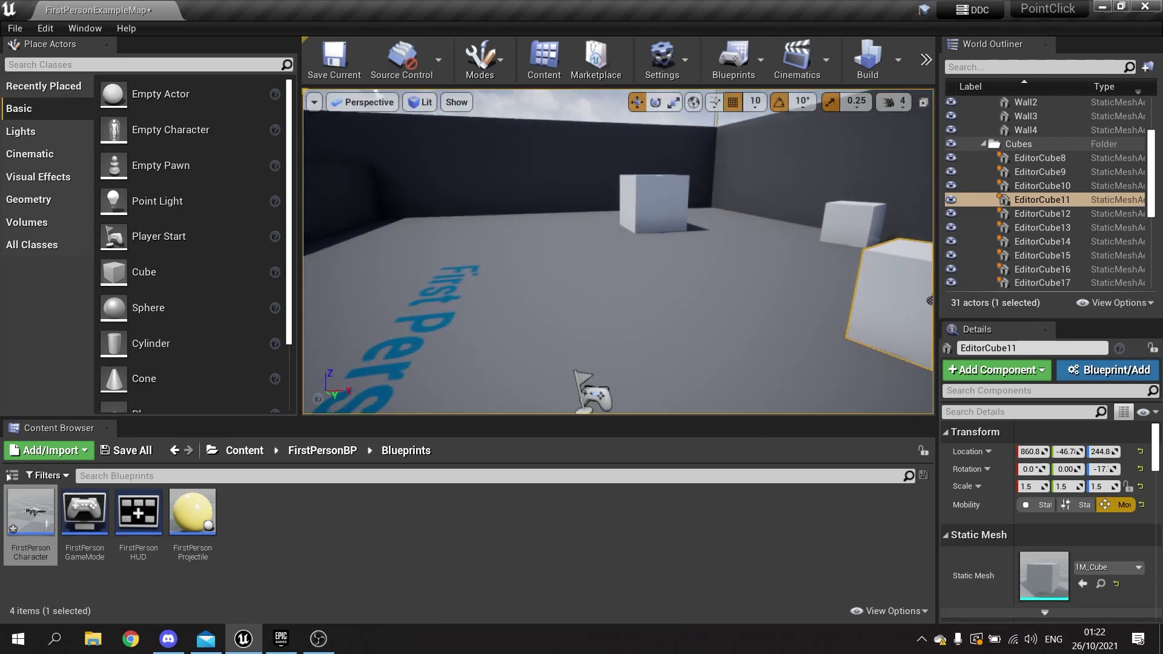
pyautogui.click(676, 179)
pyautogui.press('f')
pyautogui.keyDown('alt'); pyautogui.moveTo(688, 322); pyautogui.dragTo(665, 329); pyautogui.keyUp('alt')
pyautogui.moveTo(664, 330); pyautogui.dragTo(726, 329, button='right')
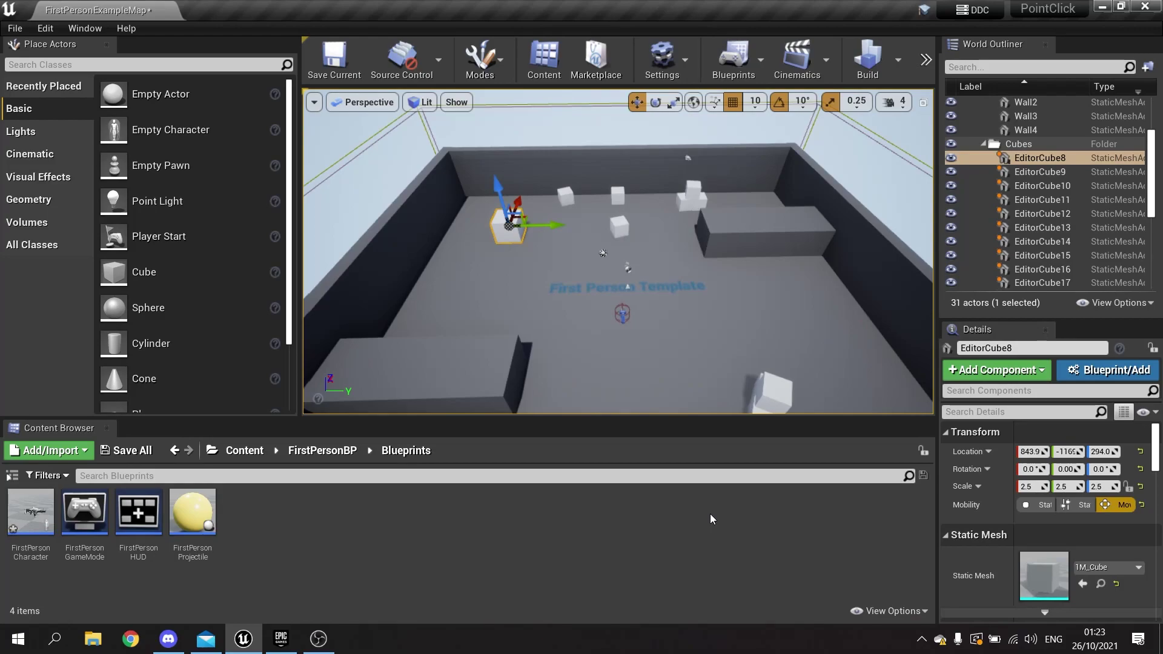